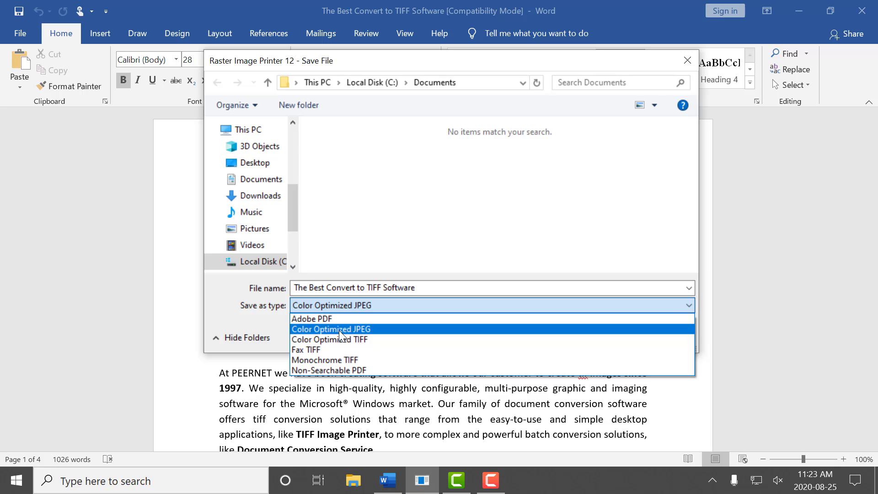
# - Choose Color Optimized JPEG as the output type for the Word document being printed
pyautogui.click(339, 331)
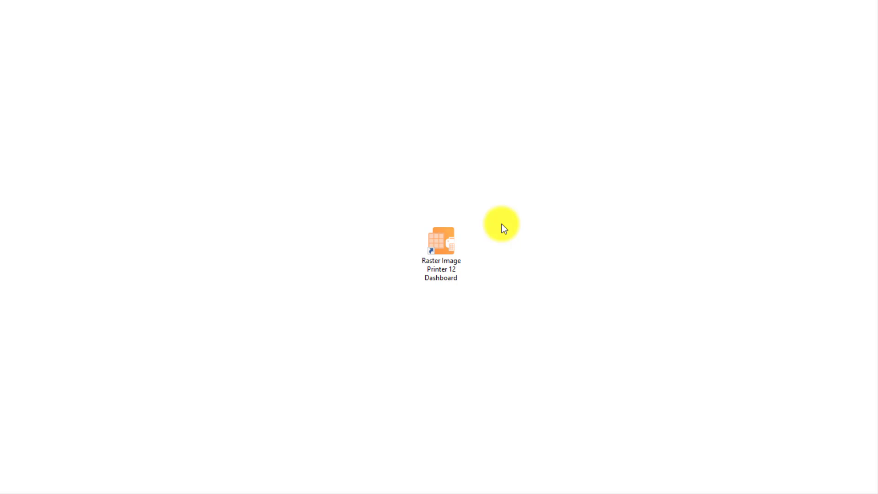
# - Launch the Raster Image Printer 12 Dashboard and go to its printer management
pyautogui.click(450, 231)
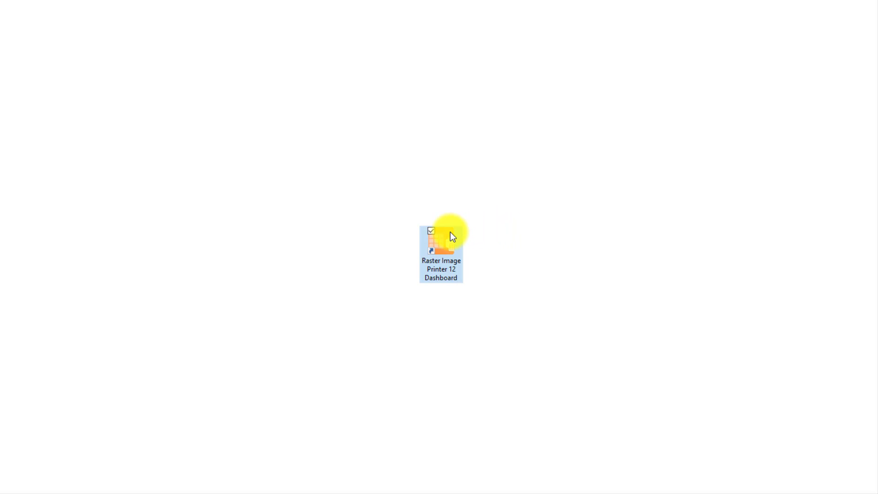
pyautogui.doubleClick(450, 232)
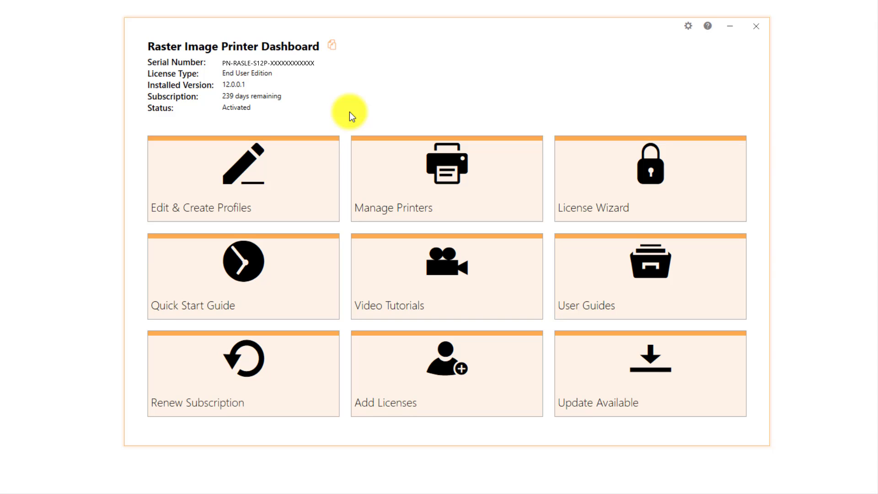
pyautogui.click(380, 179)
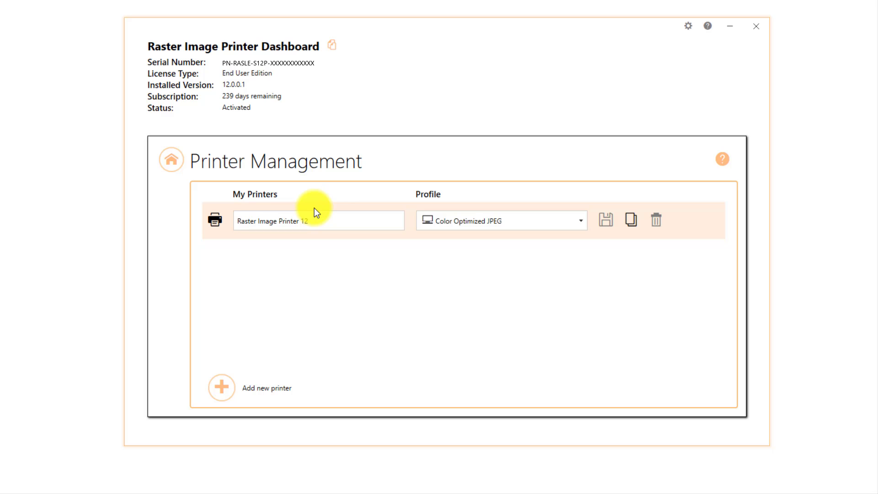
# - Assign the Color Optimized TIFF profile to the existing printer, rename it Raster Image Printer 12 - TIFF, and save it
pyautogui.click(581, 221)
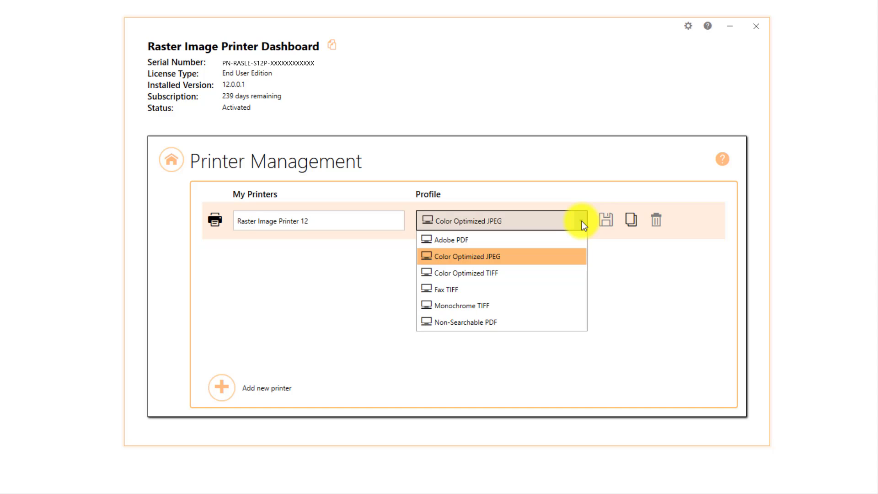
pyautogui.click(580, 257)
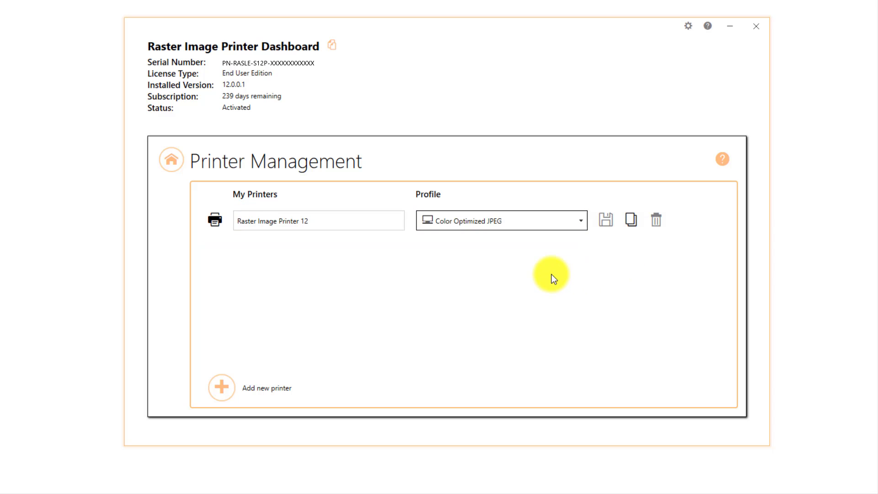
pyautogui.click(578, 222)
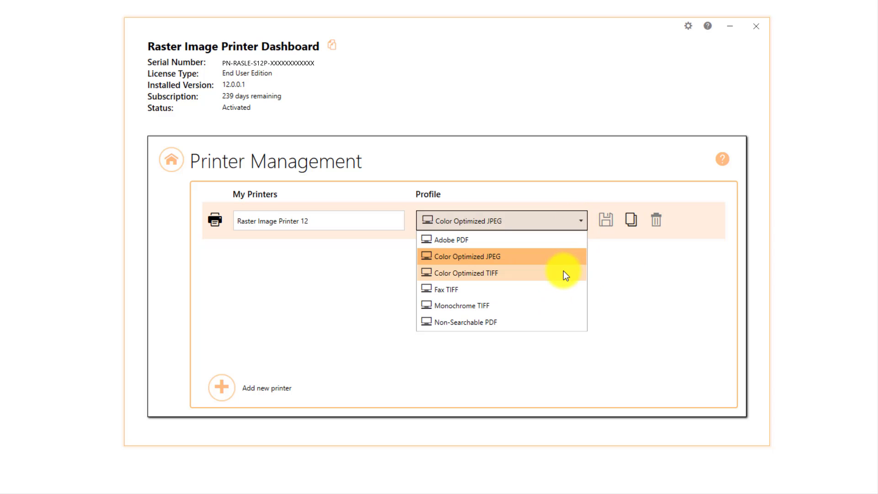
pyautogui.click(565, 273)
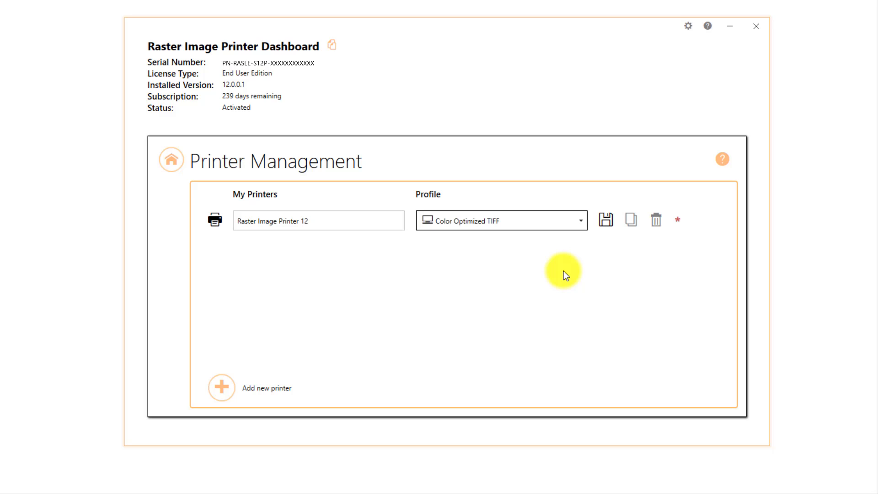
pyautogui.click(392, 218)
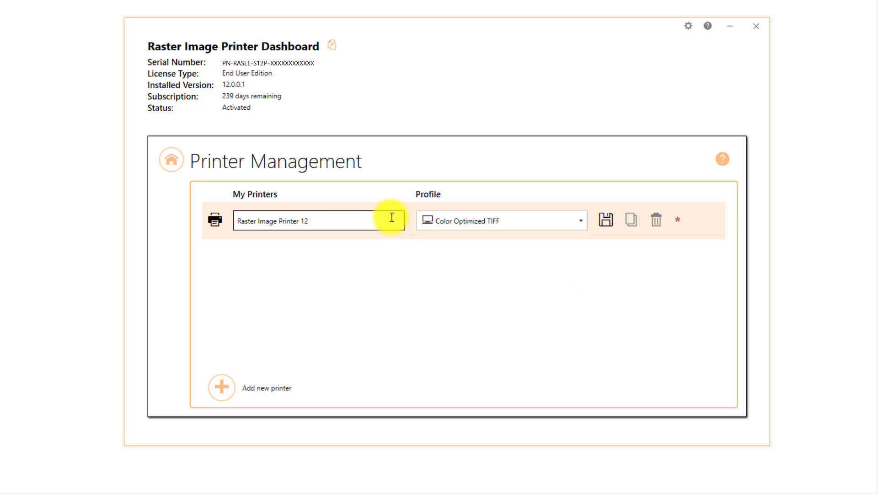
pyautogui.write('- TIFF')
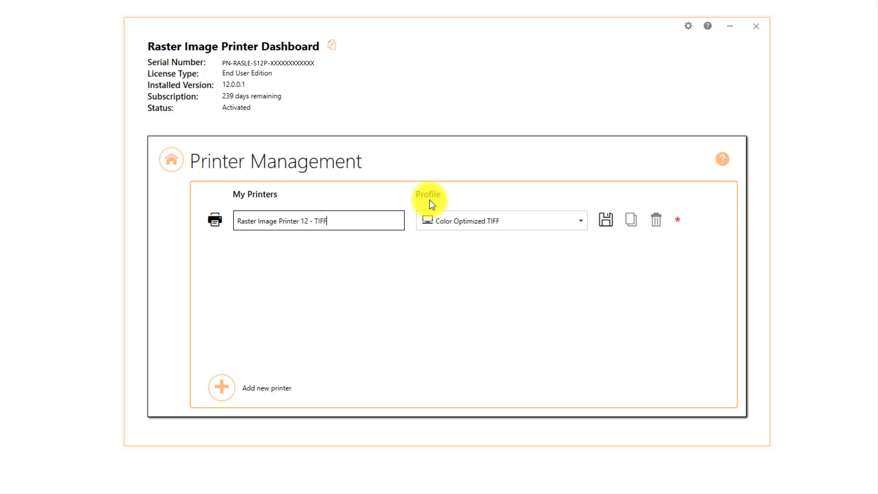
pyautogui.click(604, 226)
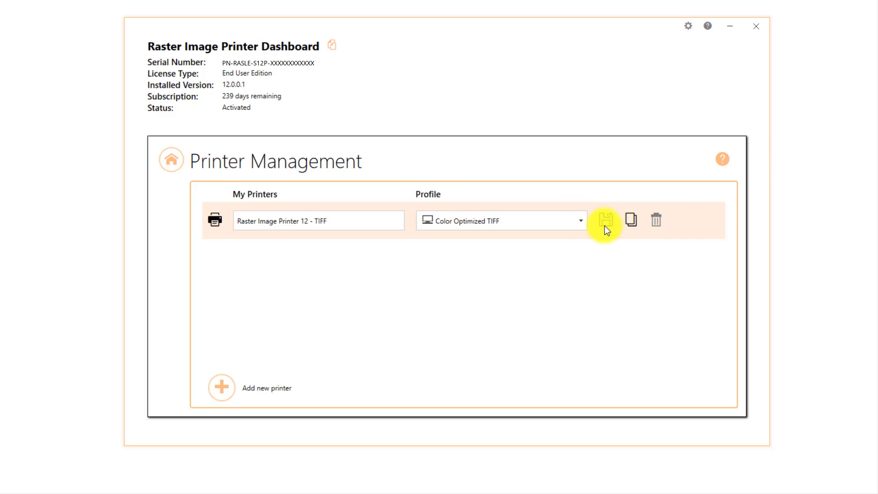
# - Duplicate the TIFF printer, give the copy the Adobe PDF profile and the name Raster Image Printer 12 - PDF, and save it
pyautogui.click(636, 223)
pyautogui.click(380, 260)
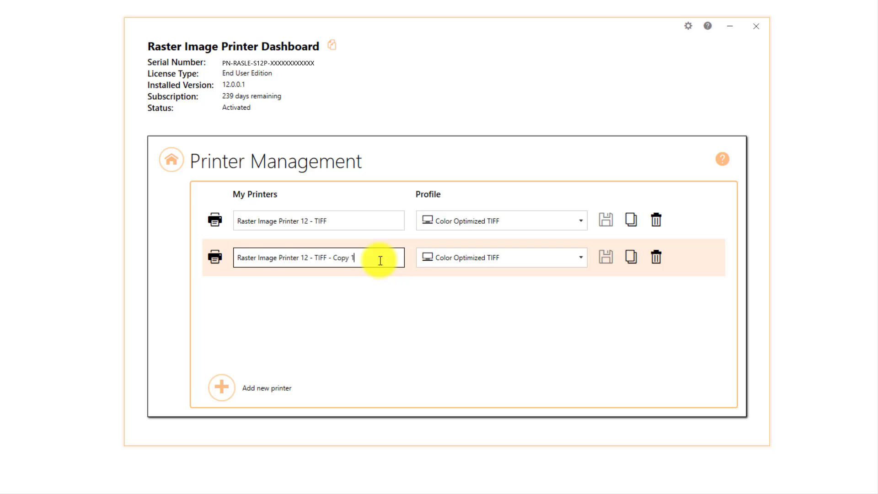
pyautogui.click(575, 257)
pyautogui.click(566, 277)
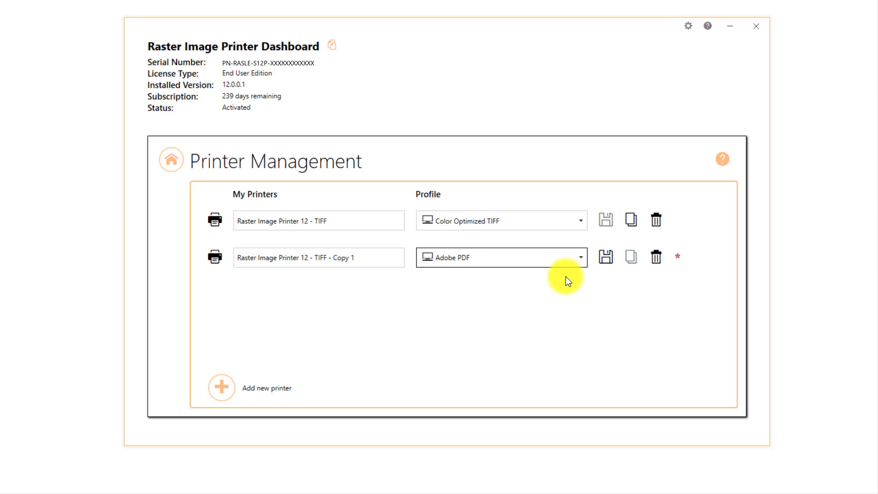
pyautogui.moveTo(368, 257); pyautogui.dragTo(315, 258)
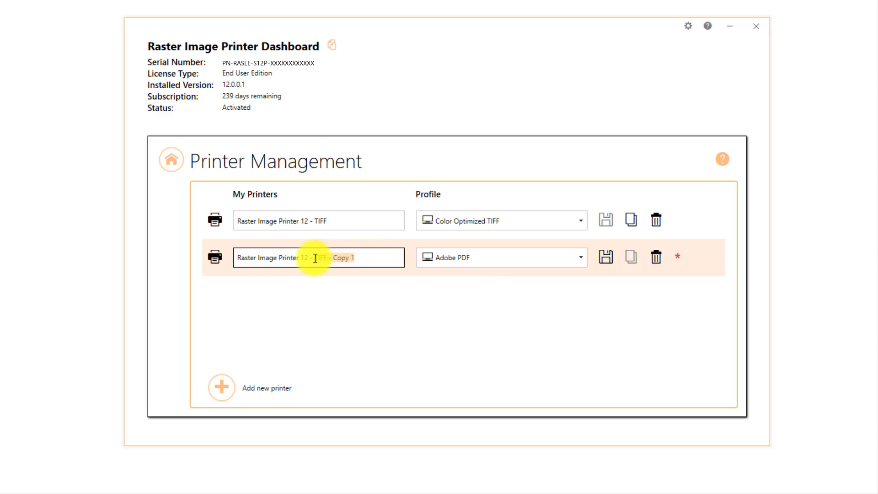
pyautogui.write('PDF')
pyautogui.click(610, 259)
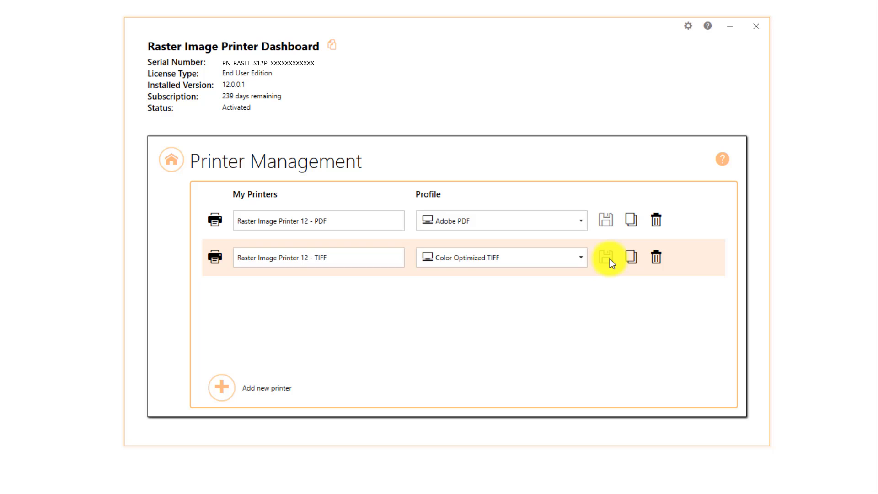
# - Duplicate the TIFF printer again, give the copy the Color Optimized JPEG profile and the name Raster Image Printer 12 - JPEG, and save it
pyautogui.click(630, 259)
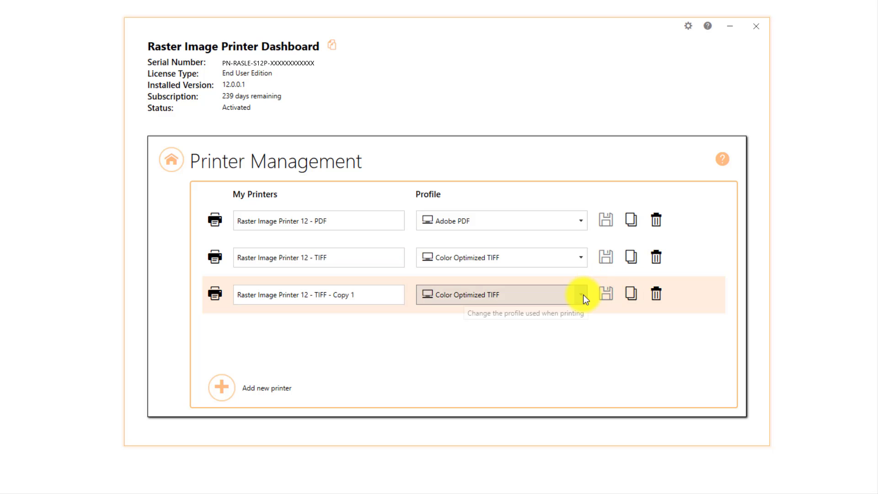
pyautogui.click(583, 295)
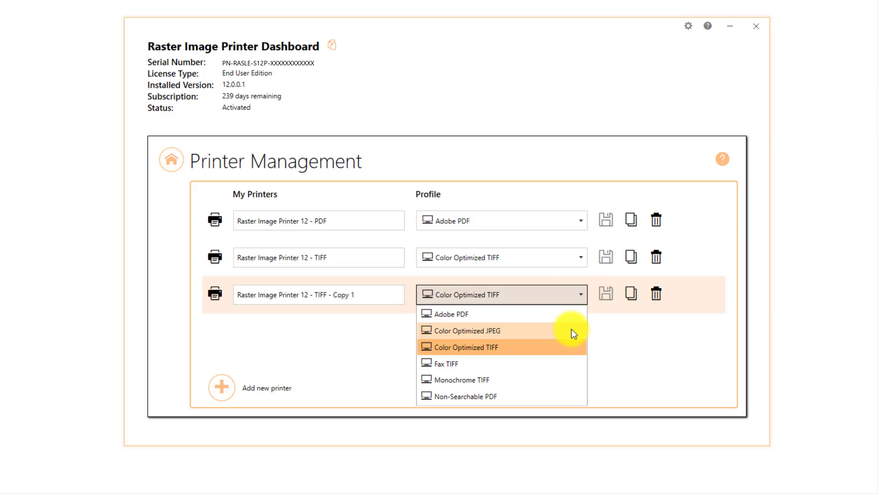
pyautogui.click(571, 329)
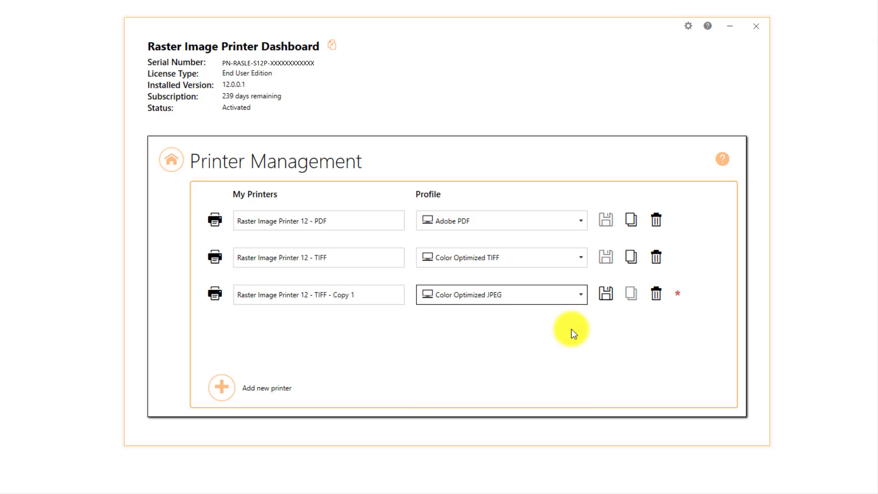
pyautogui.moveTo(372, 298); pyautogui.dragTo(316, 297)
pyautogui.write('JPE')
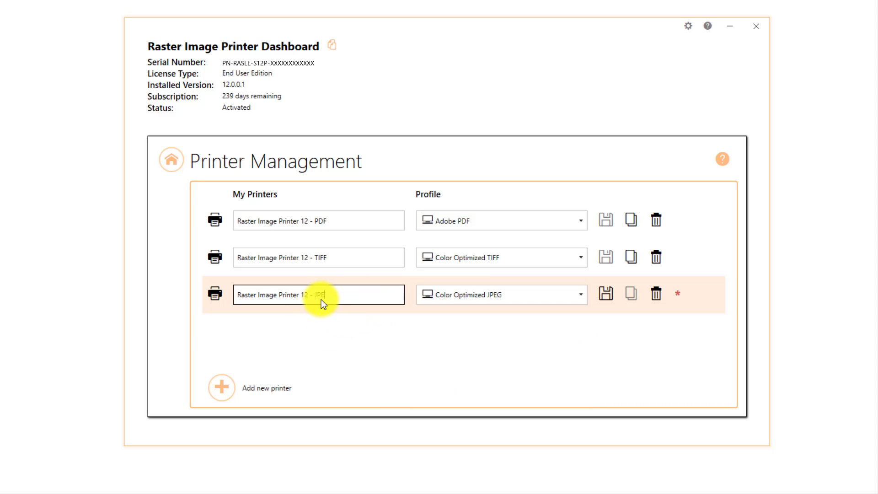
pyautogui.write('G')
pyautogui.click(608, 296)
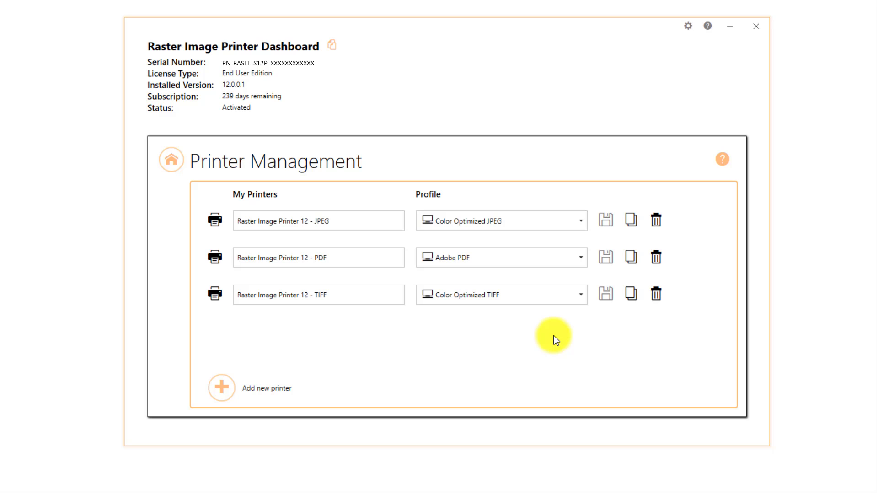
# - Create a new profile in the profile manager named Color Optimized PNG with the description "Create PNG images"
pyautogui.click(173, 161)
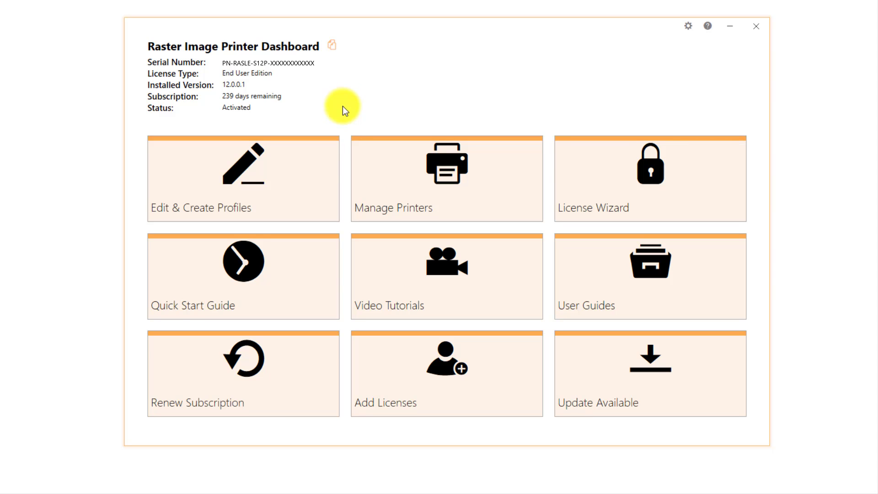
pyautogui.click(326, 179)
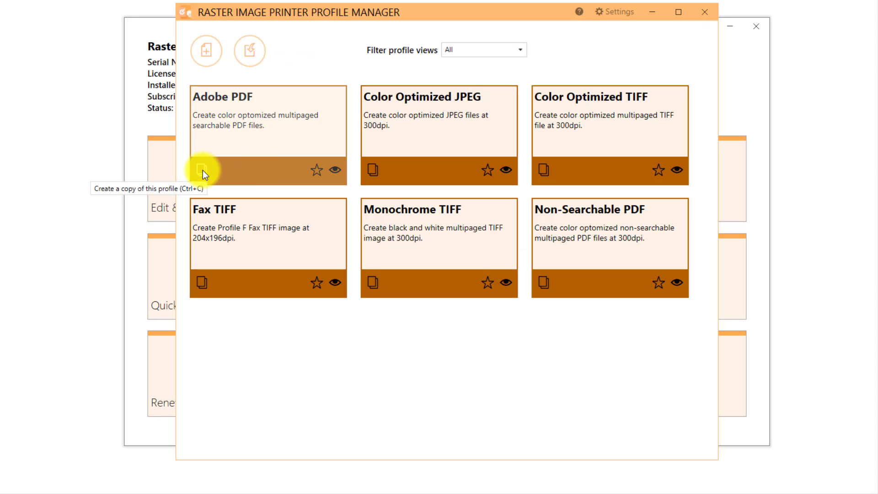
pyautogui.click(204, 58)
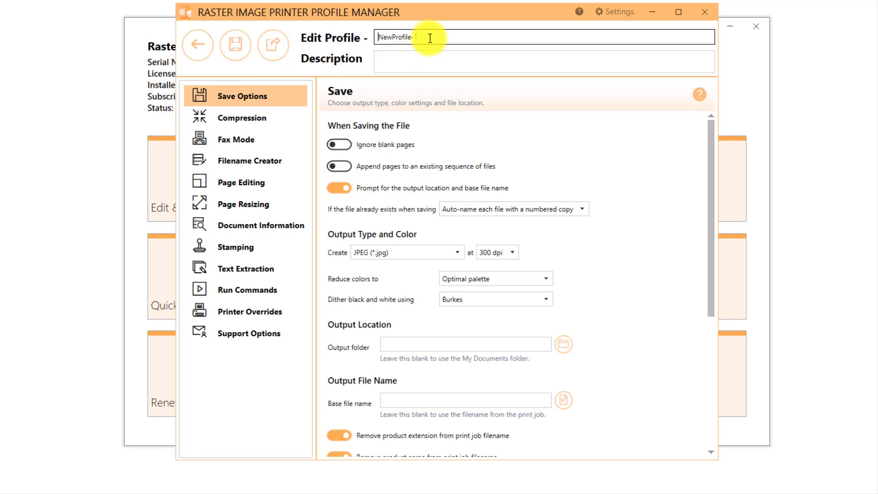
pyautogui.moveTo(427, 35); pyautogui.dragTo(361, 39)
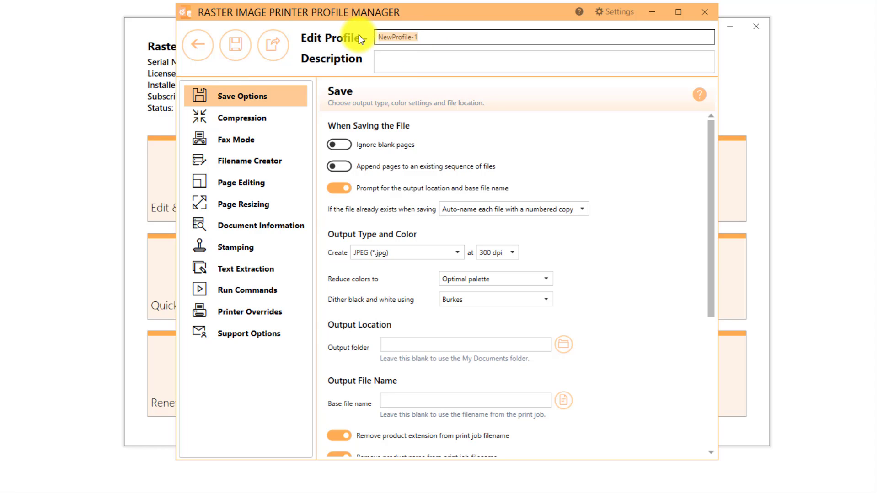
pyautogui.write('Color Optimized PNG')
pyautogui.click(394, 64)
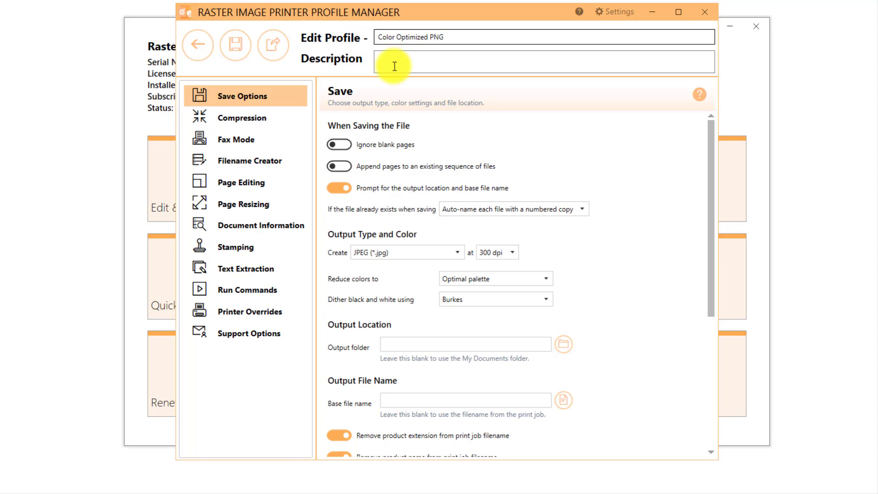
pyautogui.write('Create PNG images')
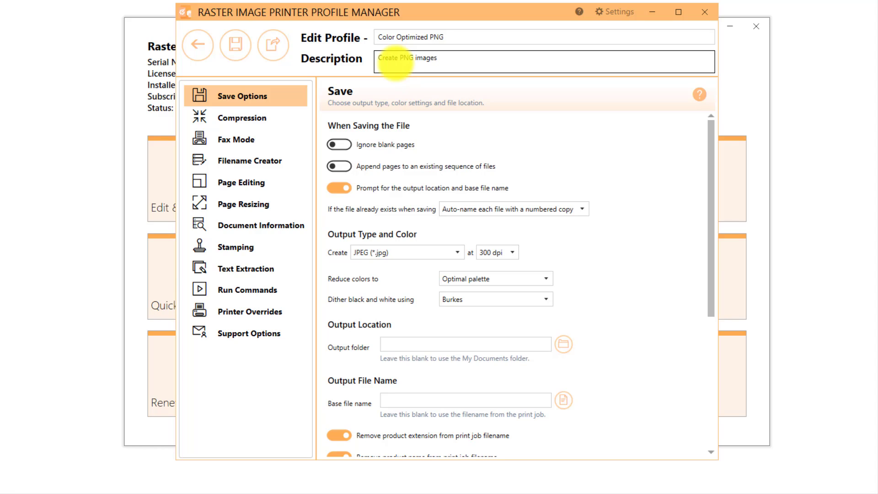
# - Try the Adobe PDF Multipaged output type in the save options, switching the creation of each page as an image on and off
pyautogui.click(284, 94)
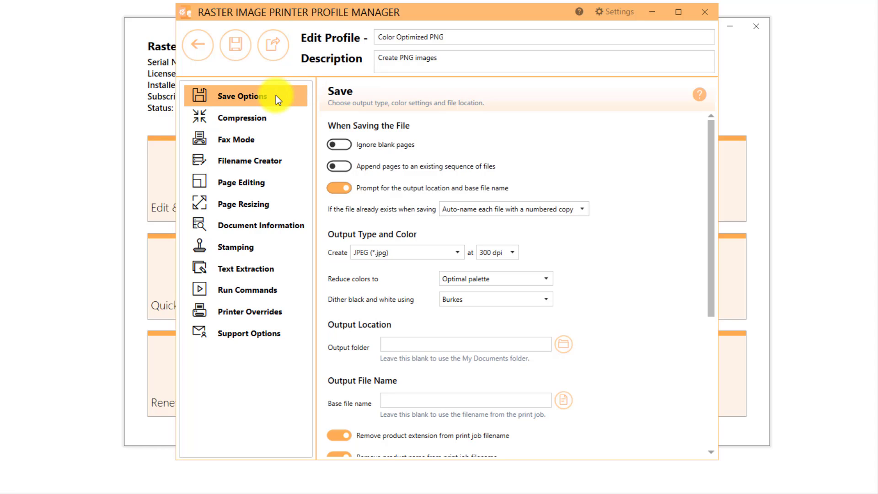
pyautogui.click(462, 253)
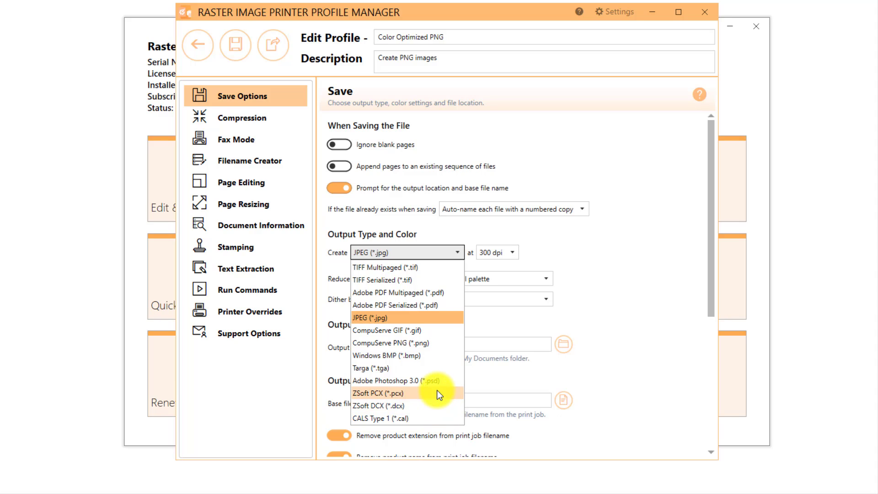
pyautogui.click(434, 295)
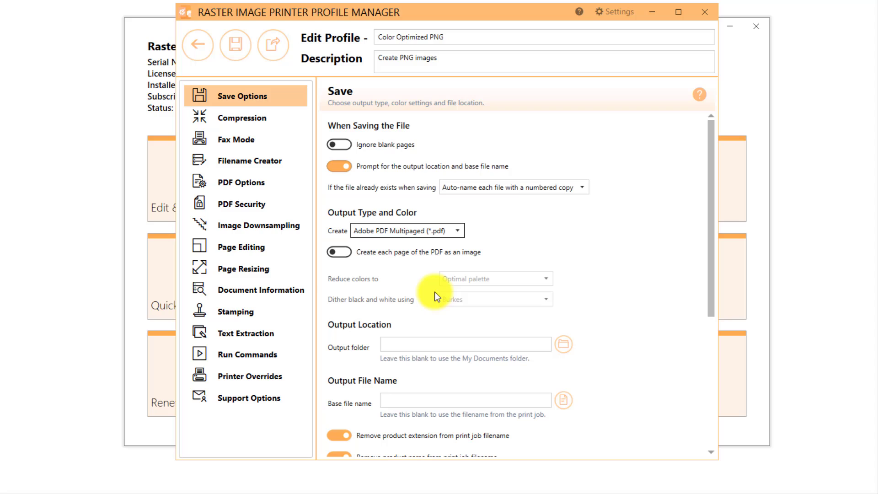
pyautogui.click(339, 252)
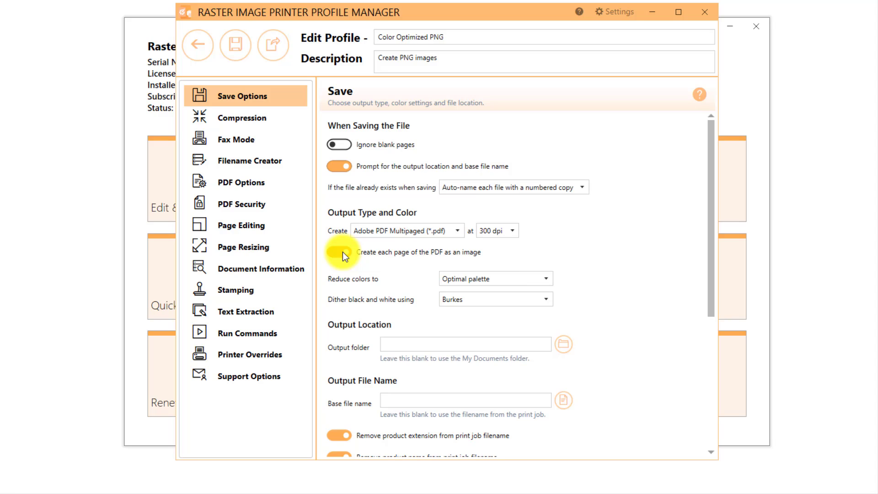
pyautogui.click(342, 251)
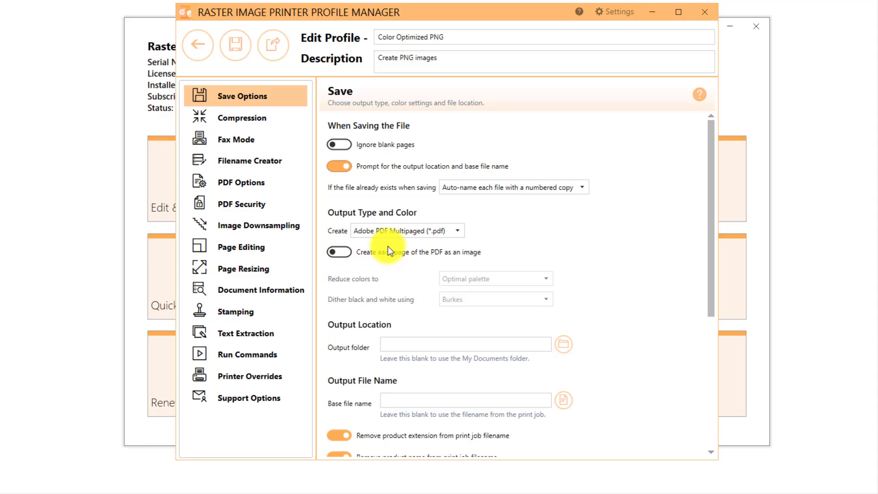
# - Set the profile's output type to CompuServe PNG (*.png), save the profile, and return to the profile list
pyautogui.click(456, 231)
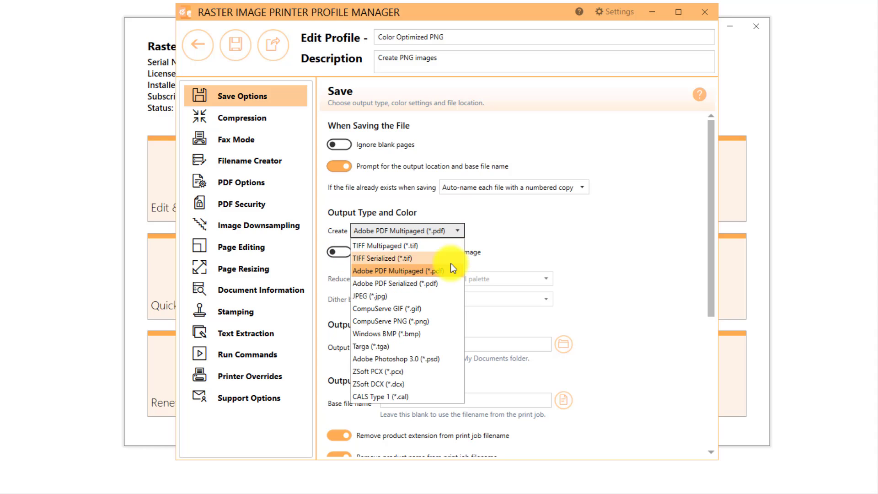
pyautogui.click(437, 321)
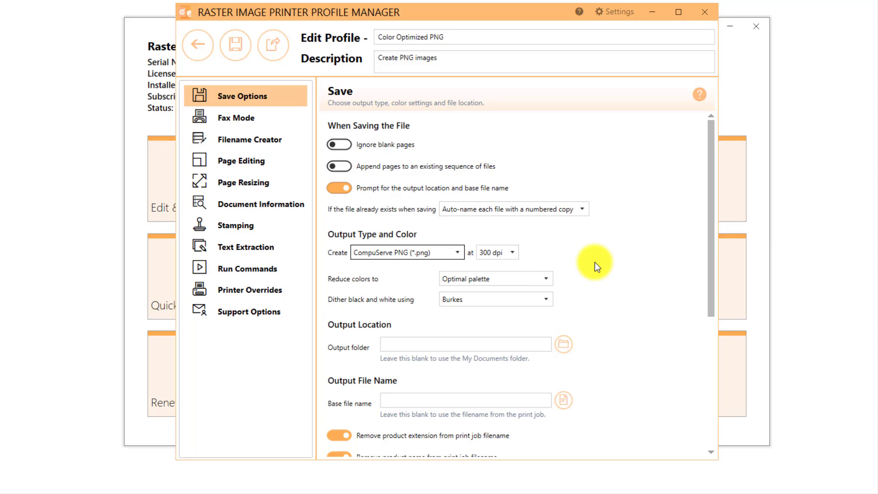
pyautogui.click(237, 61)
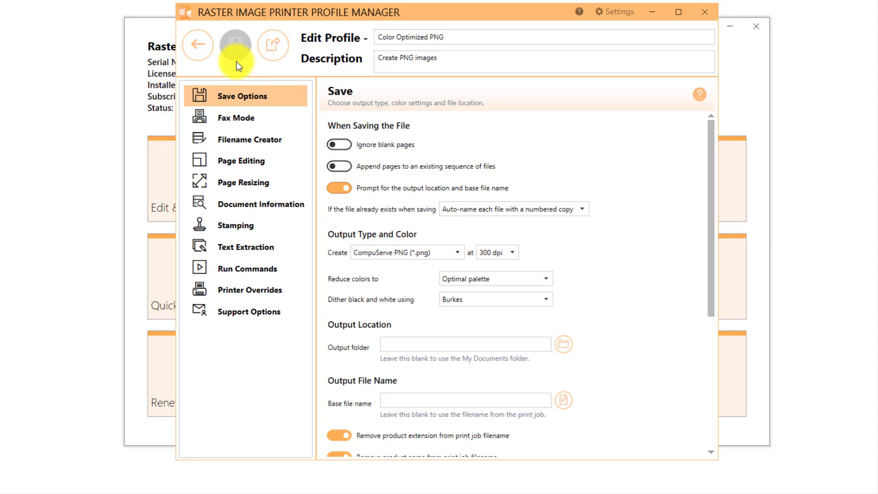
pyautogui.click(199, 45)
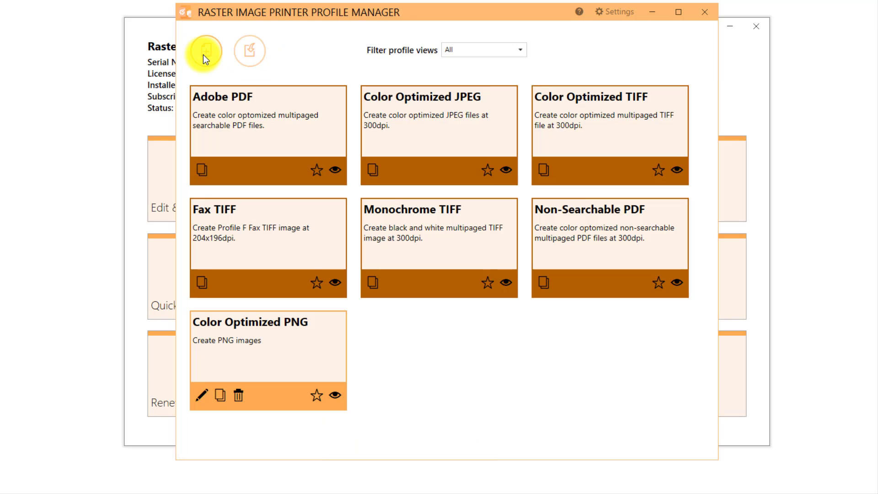
# - Leave the profile manager, duplicate the Raster Image Printer 12 - TIFF printer in printer management, and assign the copy the Color Optimized PNG profile
pyautogui.click(700, 16)
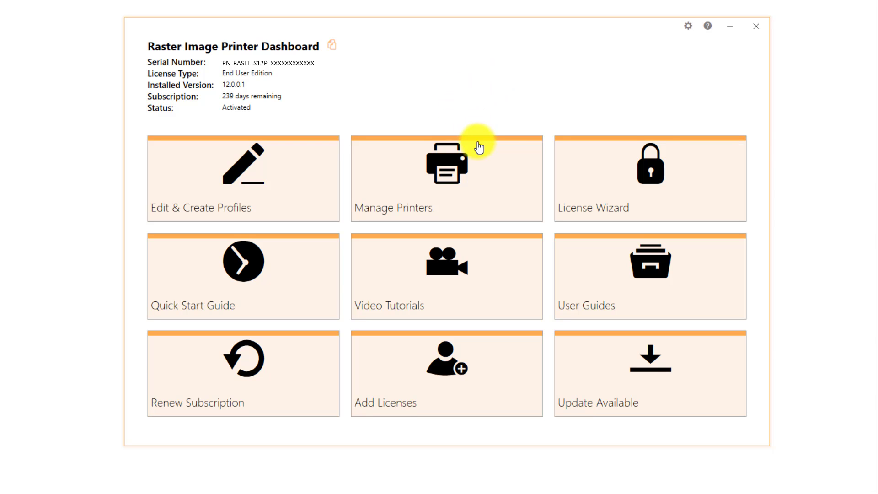
pyautogui.click(480, 161)
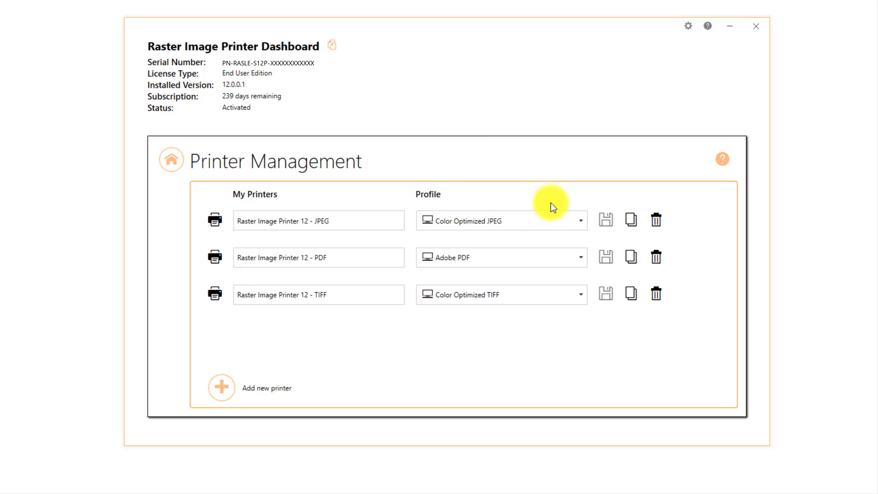
pyautogui.click(632, 294)
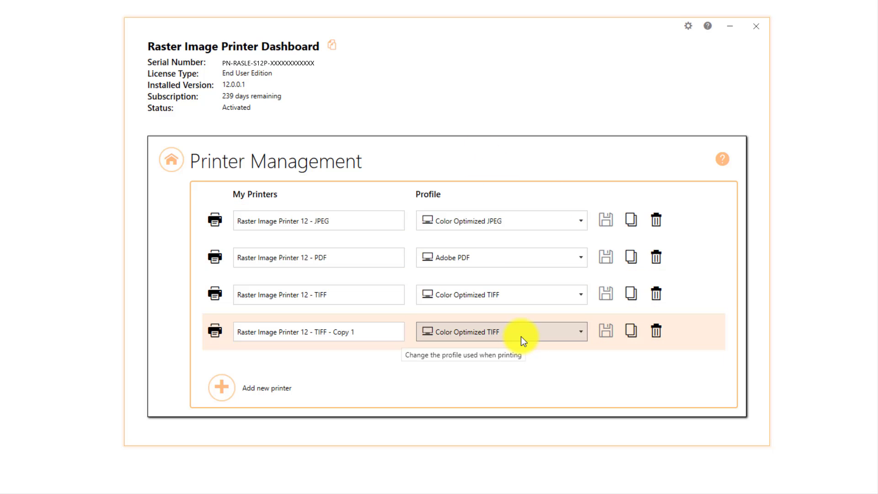
pyautogui.click(523, 341)
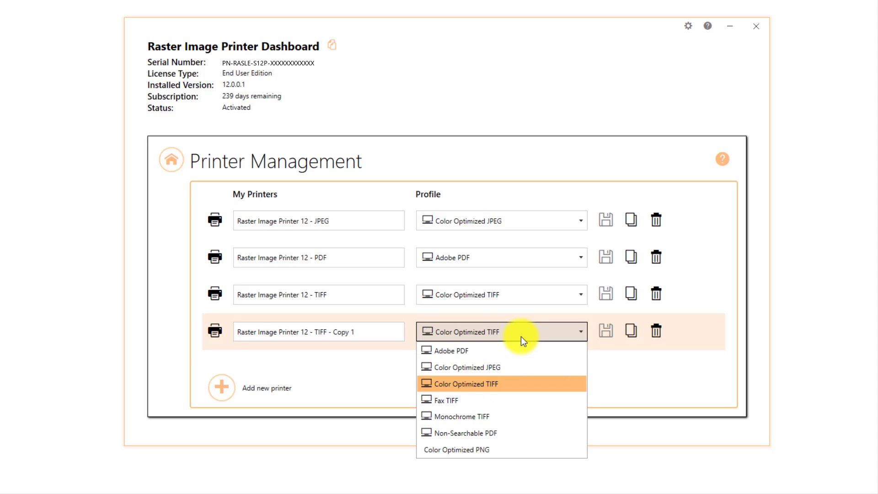
pyautogui.click(500, 450)
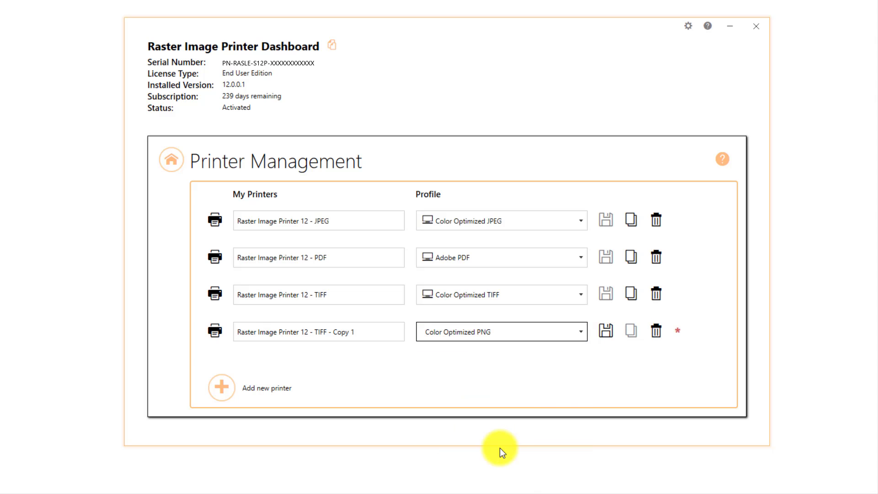
# - Rename the copied printer Raster Image Printer 12 - PNG, save it, and close the dashboard
pyautogui.moveTo(379, 336); pyautogui.dragTo(316, 332)
pyautogui.write('PNG')
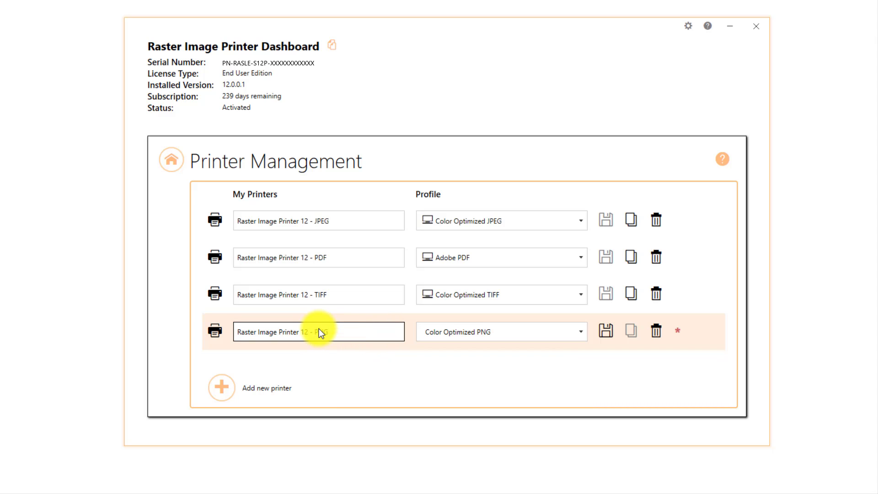
pyautogui.click(604, 332)
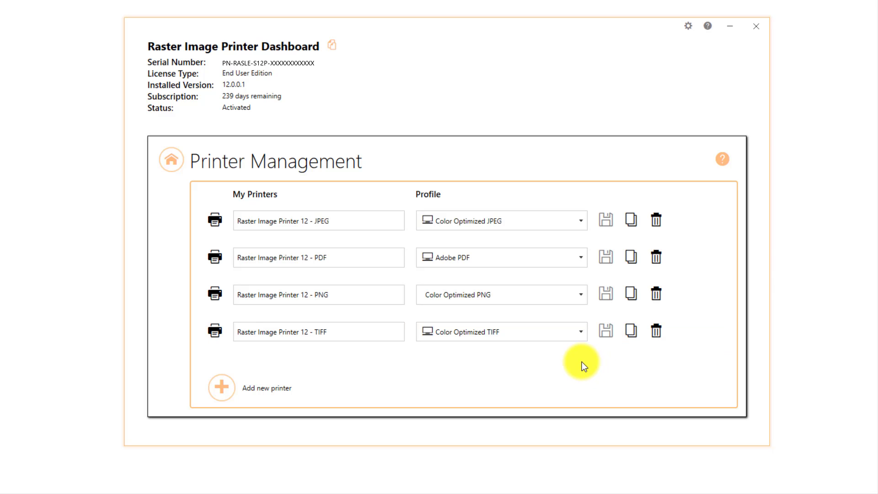
pyautogui.click(173, 170)
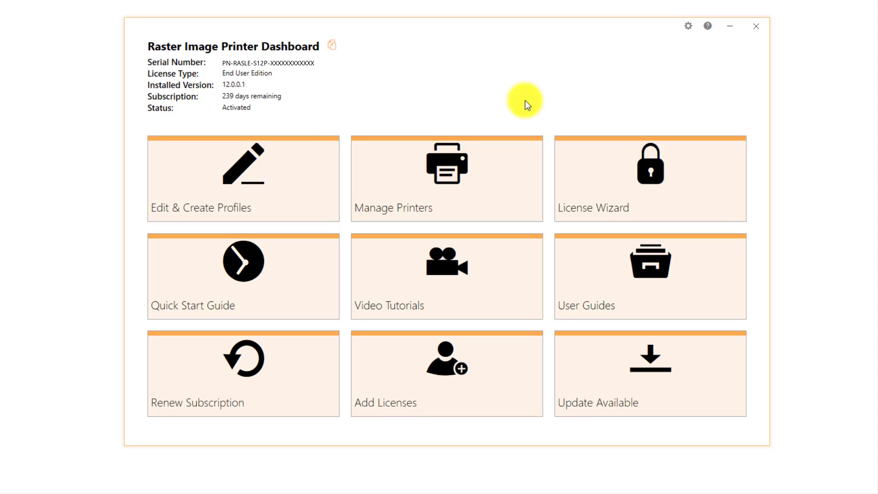
pyautogui.click(753, 31)
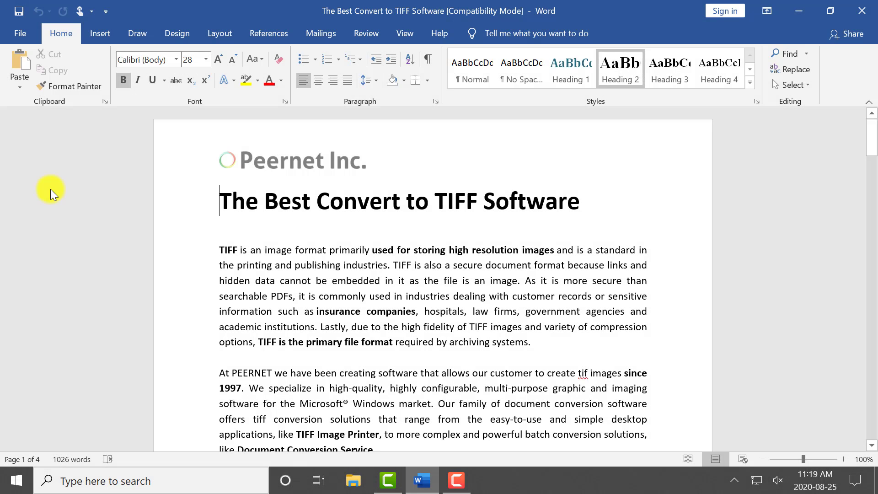
# - Print the open Word document, The Best Convert to TIFF Software, with the Raster Image Printer 12 - PNG printer
pyautogui.click(32, 36)
pyautogui.click(66, 270)
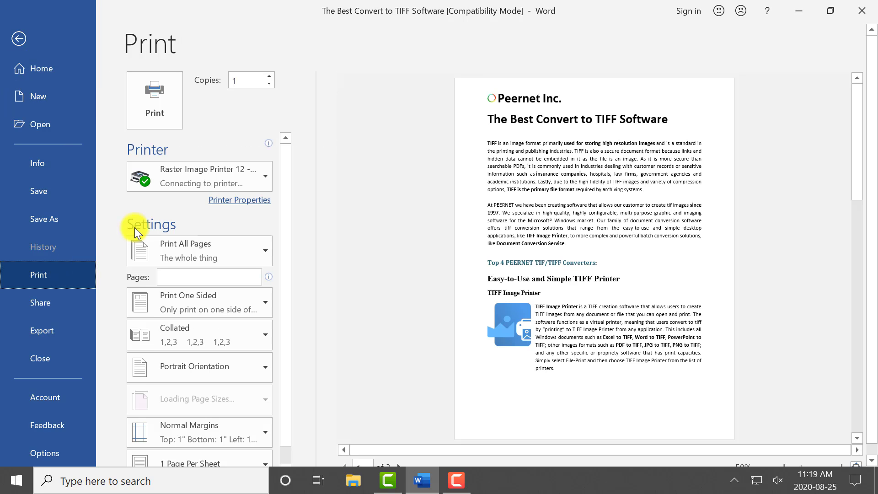
pyautogui.click(184, 182)
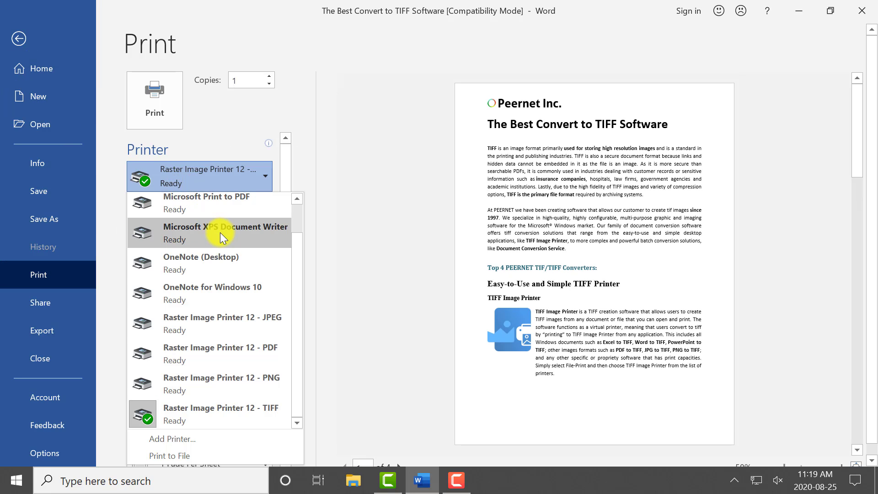
pyautogui.click(247, 361)
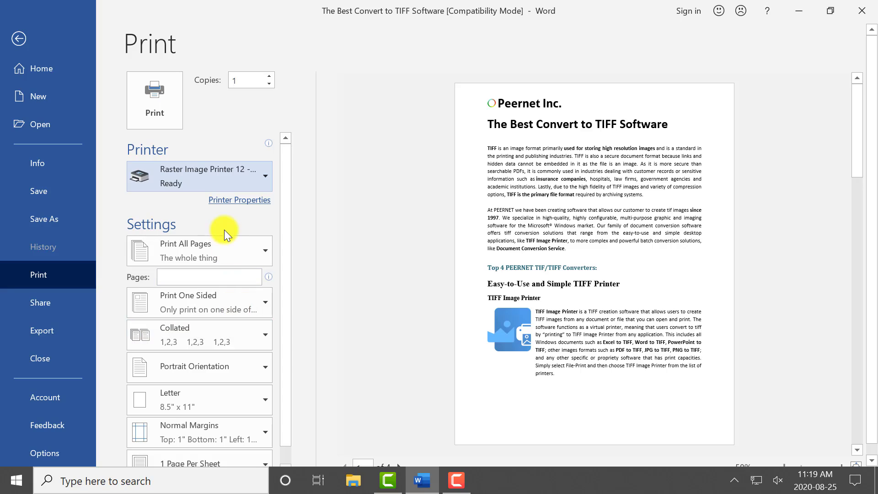
pyautogui.click(174, 114)
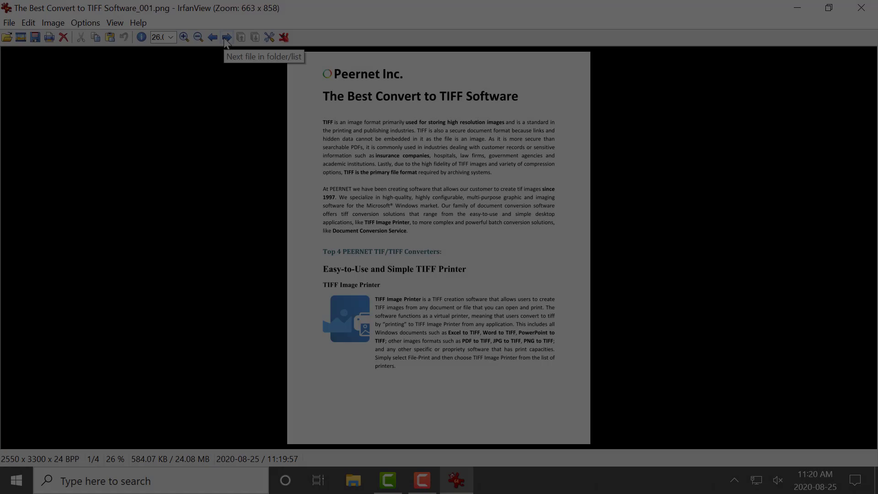
# - Page forward through the four created PNG images in IrfanView and return to the first one
pyautogui.click(225, 39)
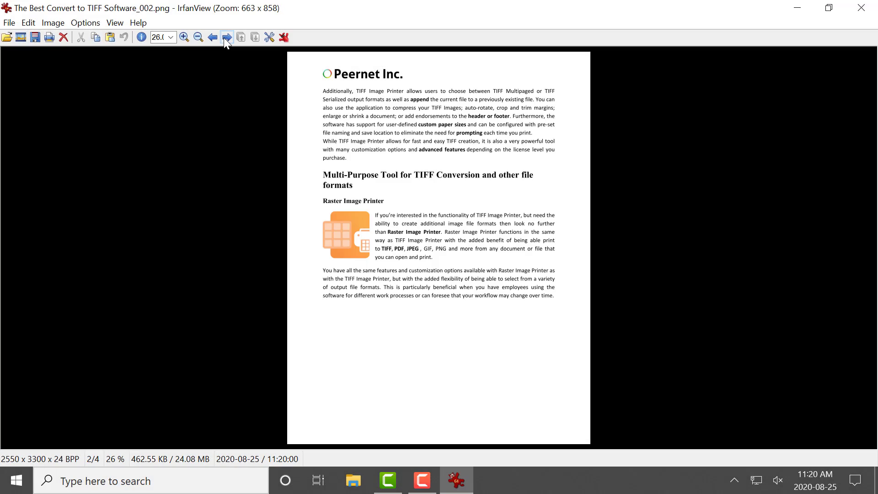
pyautogui.click(226, 38)
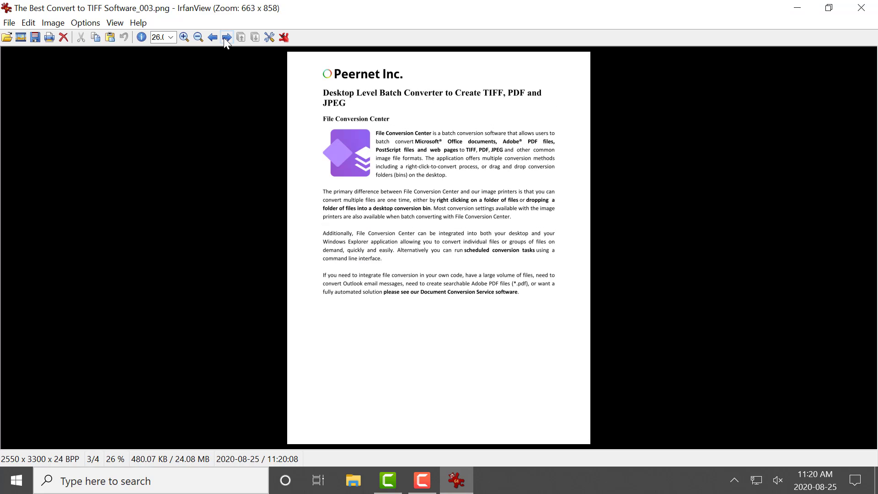
pyautogui.click(225, 37)
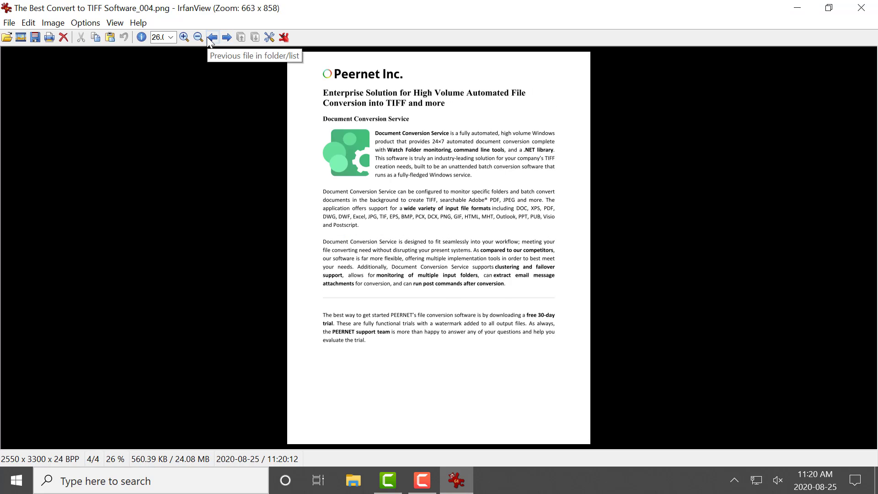
pyautogui.click(208, 38)
pyautogui.click(208, 38)
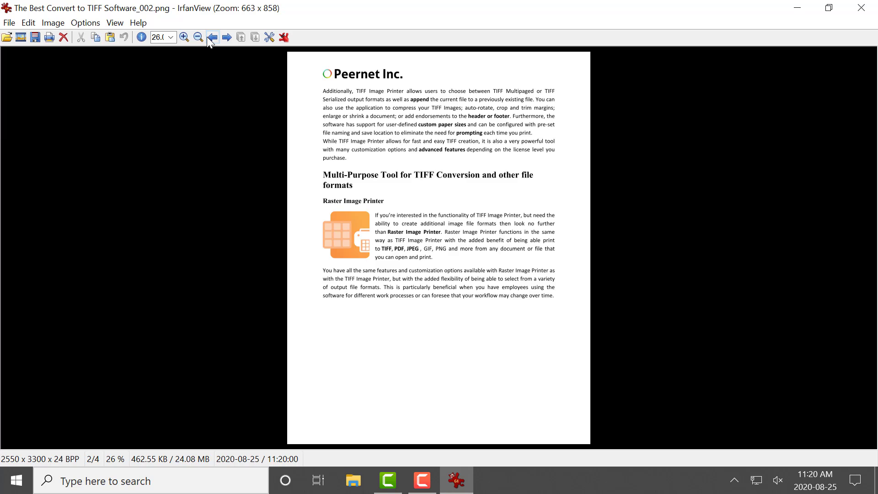
pyautogui.click(208, 37)
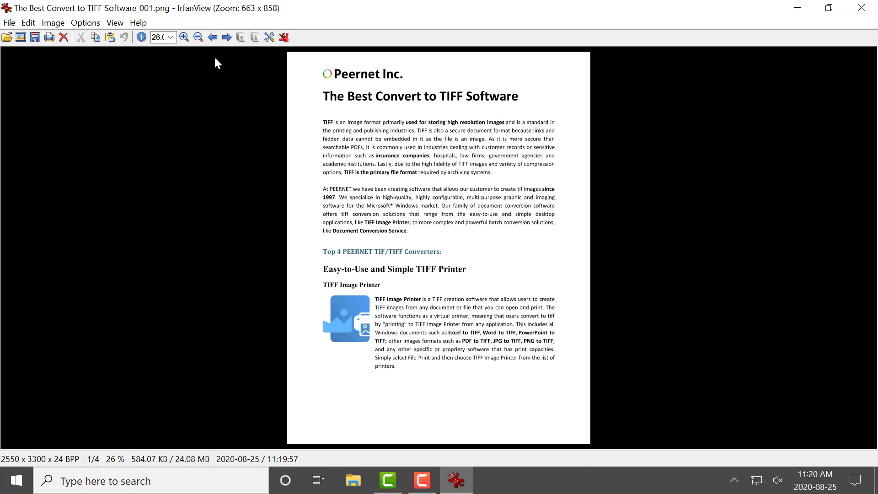